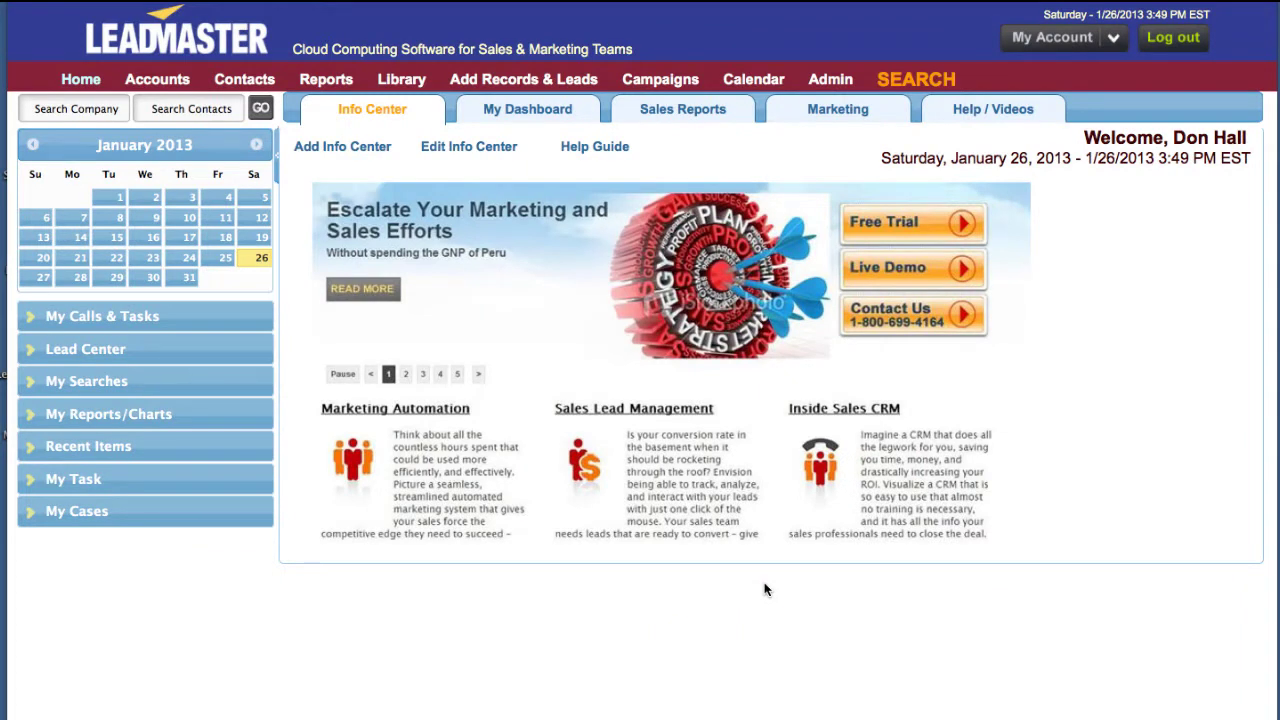
Go to the Campaigns section from the top navigation bar.
click(665, 80)
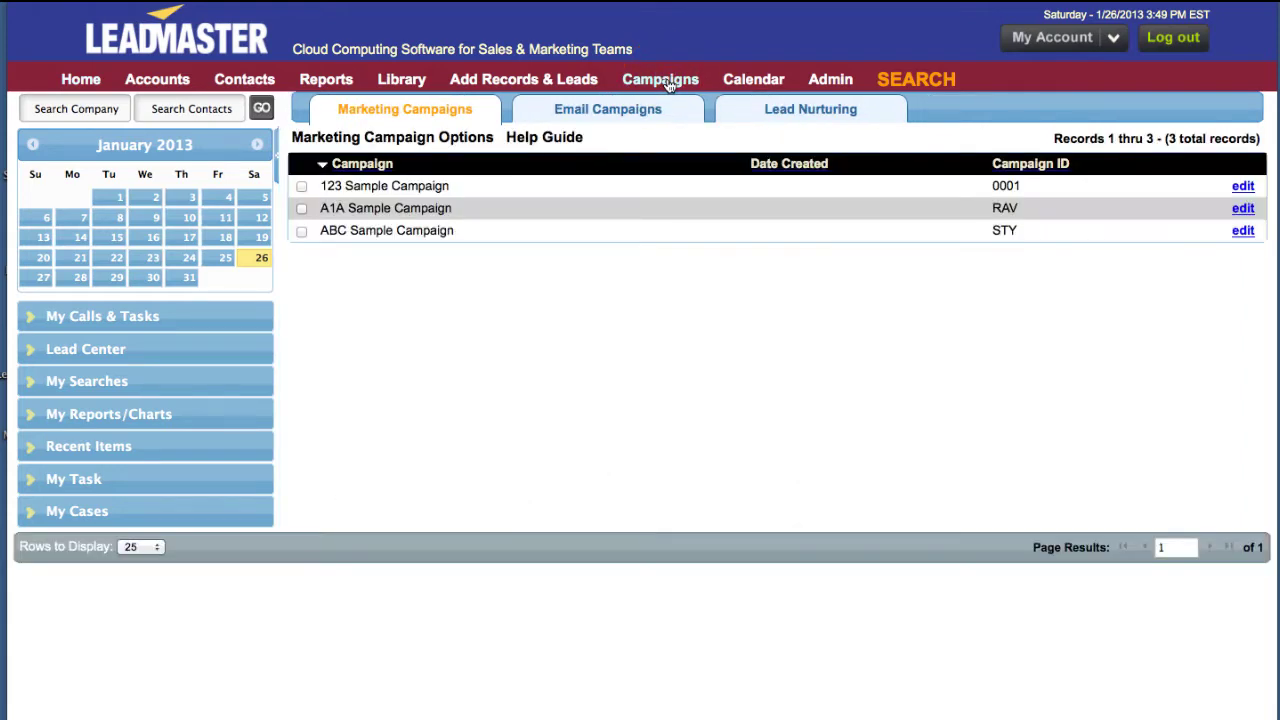
Open the Lead Nurturing Track List and collapse the left calendar panels to widen it.
click(665, 80)
click(680, 86)
click(678, 218)
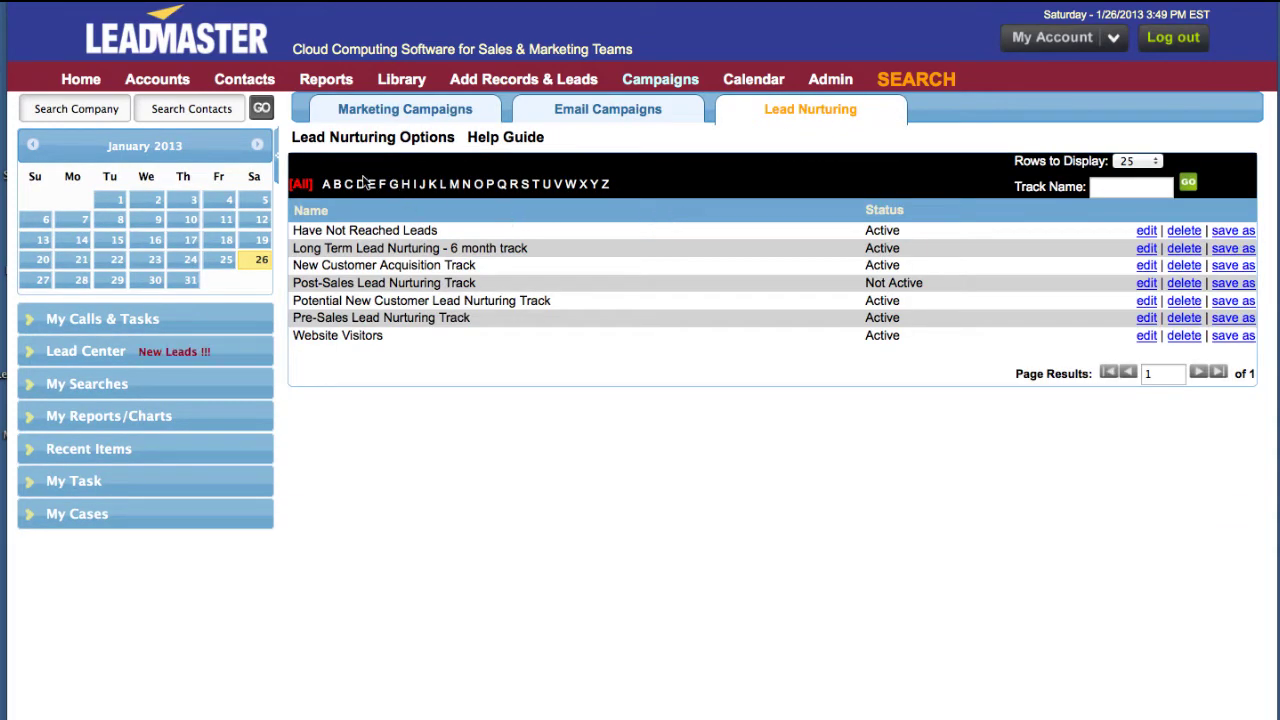
click(276, 154)
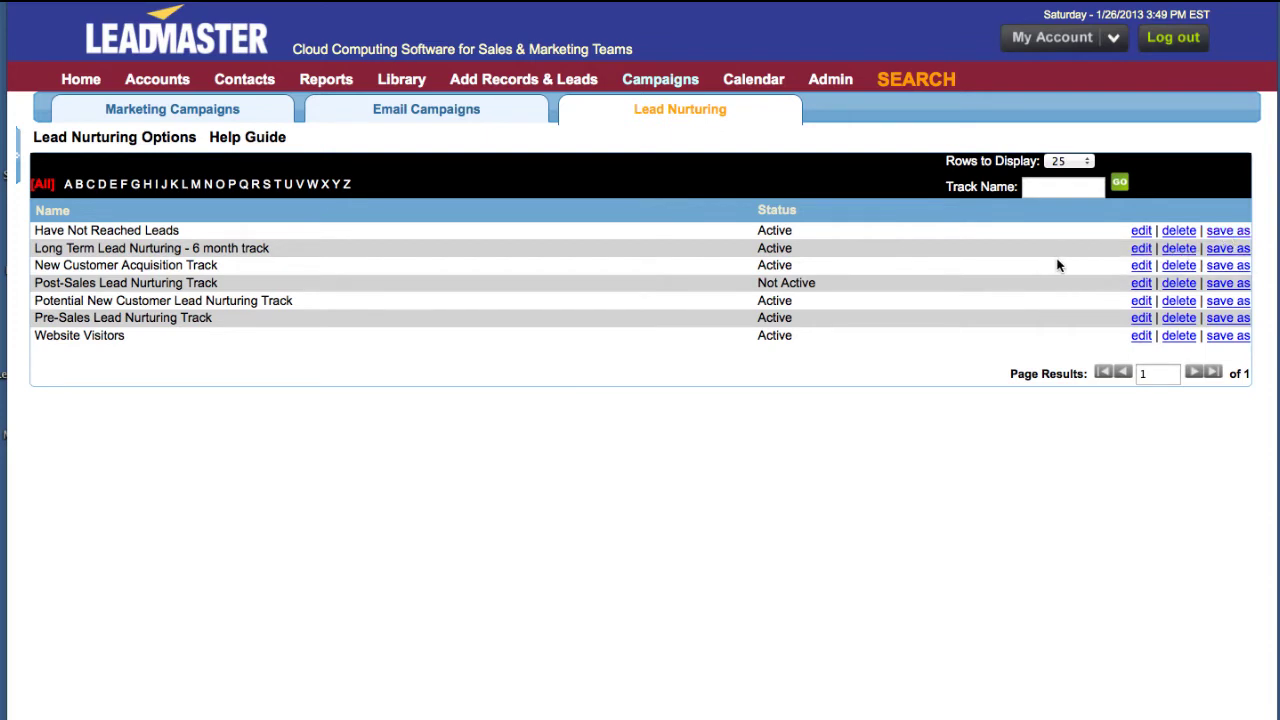
Try filtering tracks by name 'w' and by letter W, then show all seven tracks.
click(1044, 188)
text(w)
click(1121, 187)
click(36, 185)
click(312, 187)
click(40, 186)
mouse_move(72, 140)
Edit the Website Visitors track, keeping its Track Status as Active.
click(1142, 336)
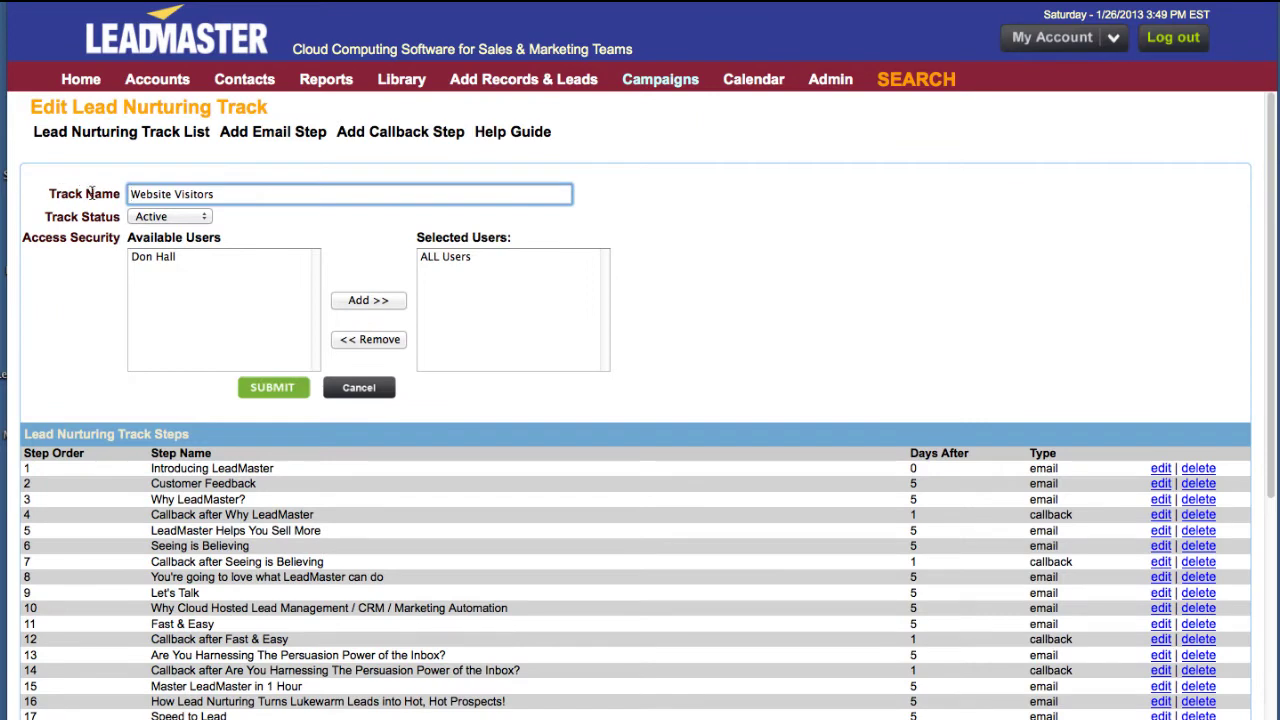
click(145, 218)
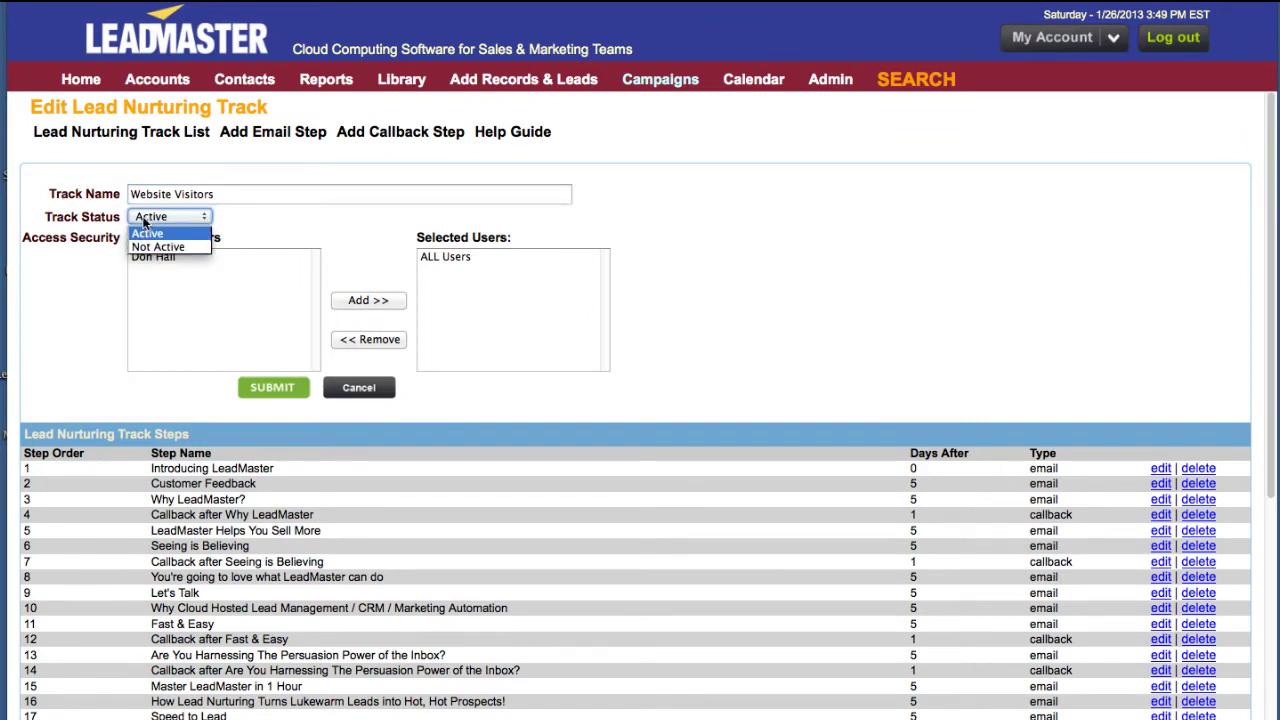
click(146, 232)
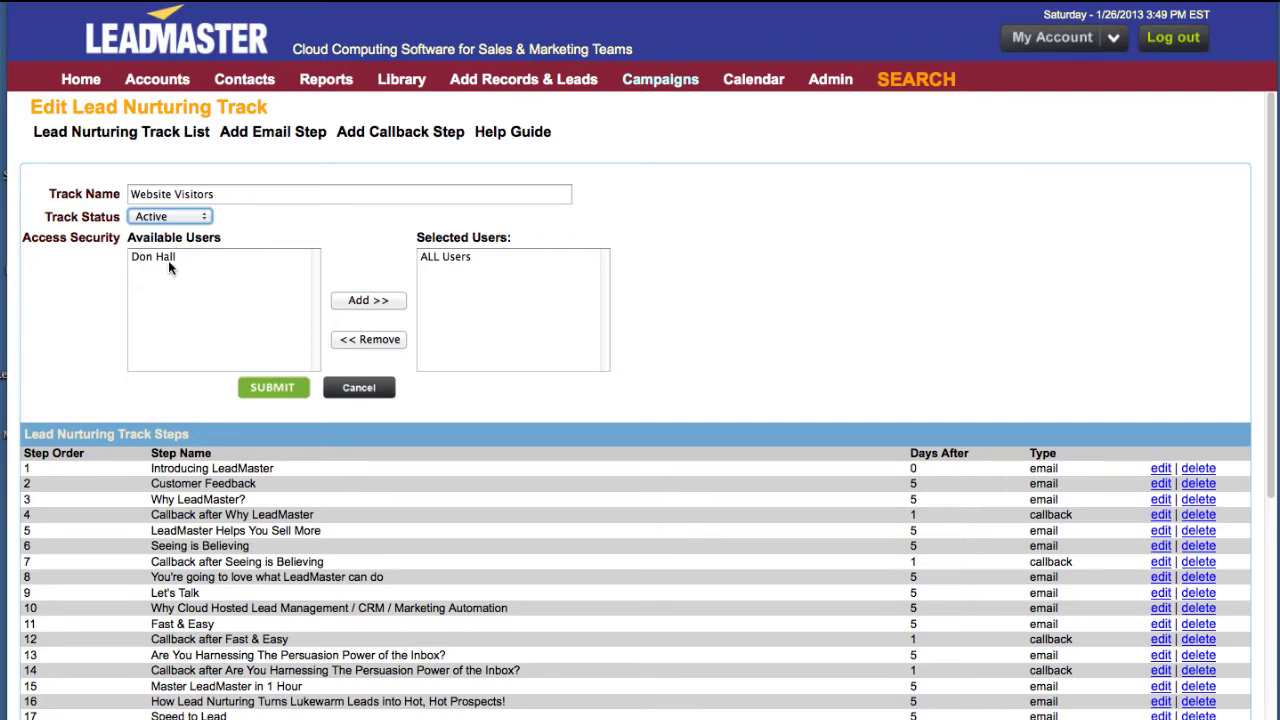
Scroll through the 37 steps and highlight step 1, Introducing LeadMaster, sent 0 days after.
scroll(620, 414, down, 1)
scroll(620, 414, down, 3)
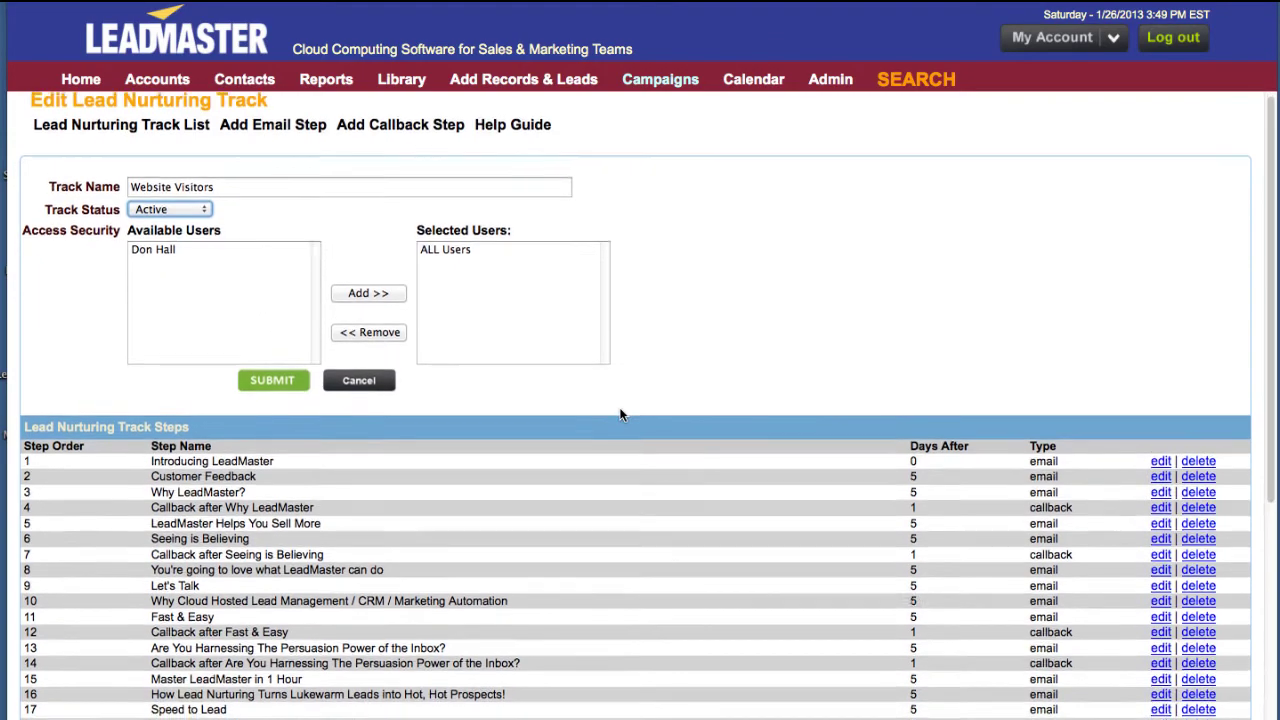
scroll(620, 414, down, 10)
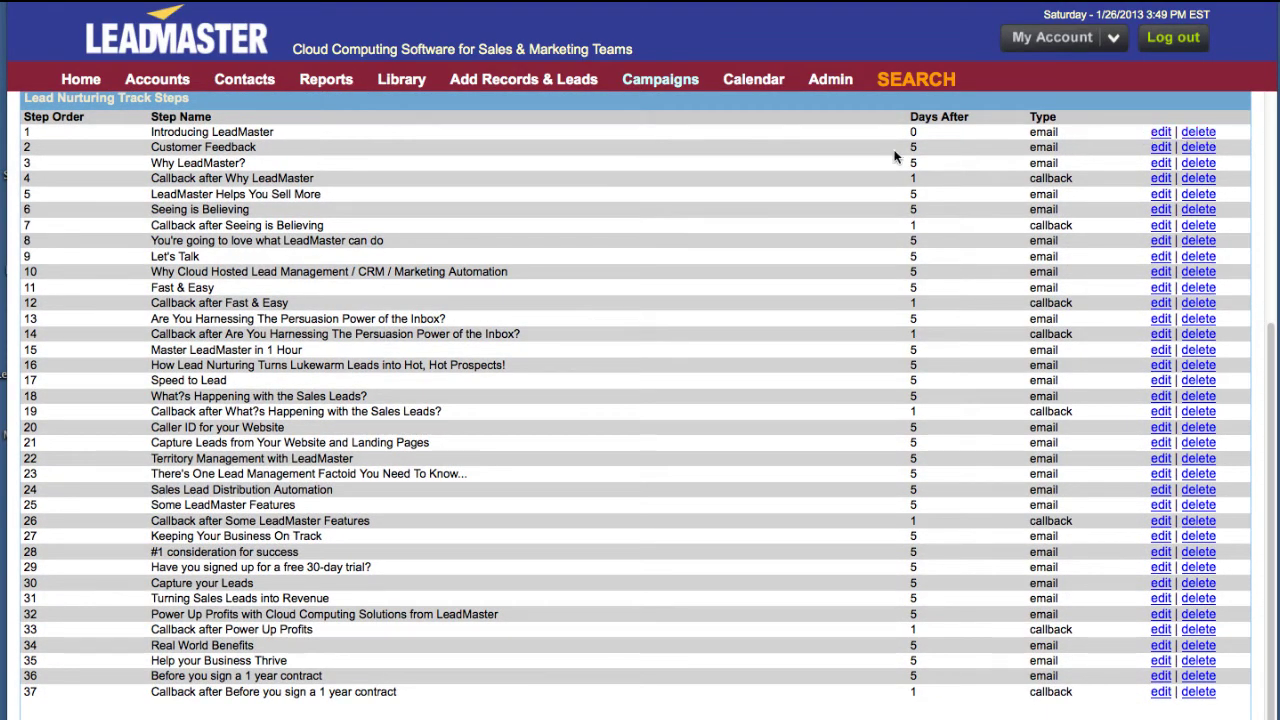
scroll(720, 157, up, 10)
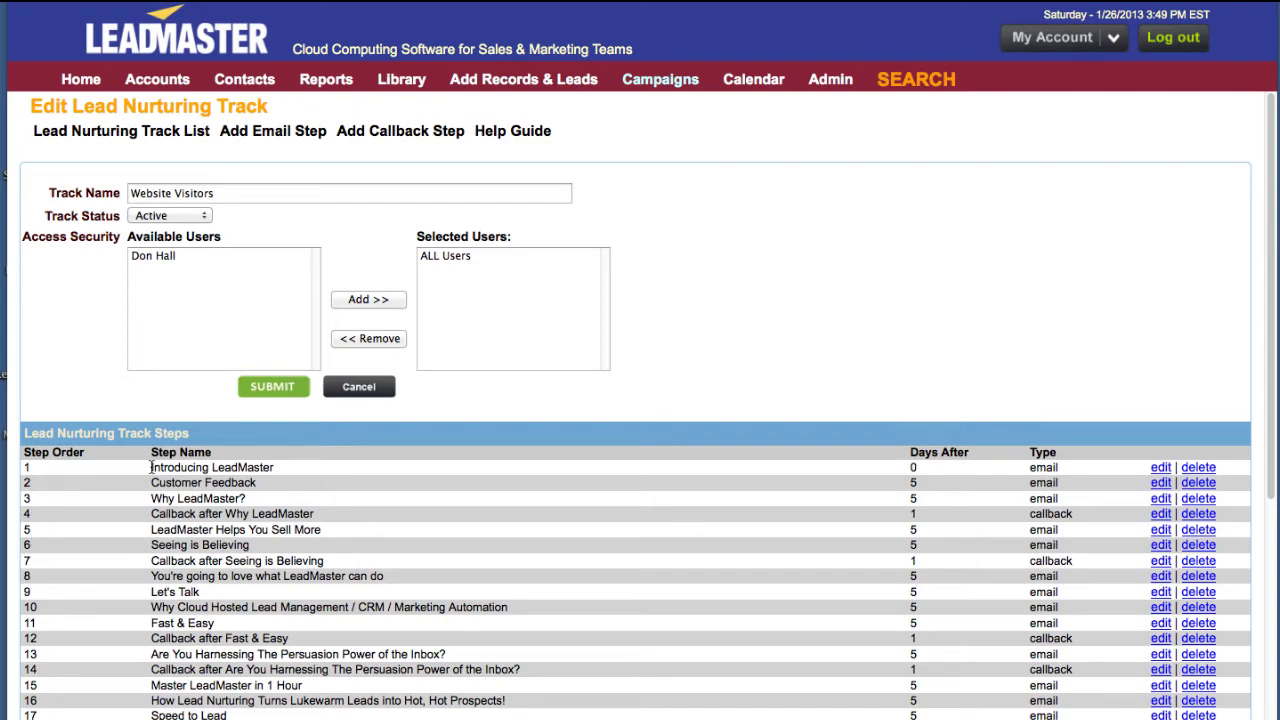
drag(150, 467, 288, 470)
drag(800, 468, 928, 470)
View step 1's Edit Step email settings, then go back to the Lead Nurturing Track List.
click(1161, 470)
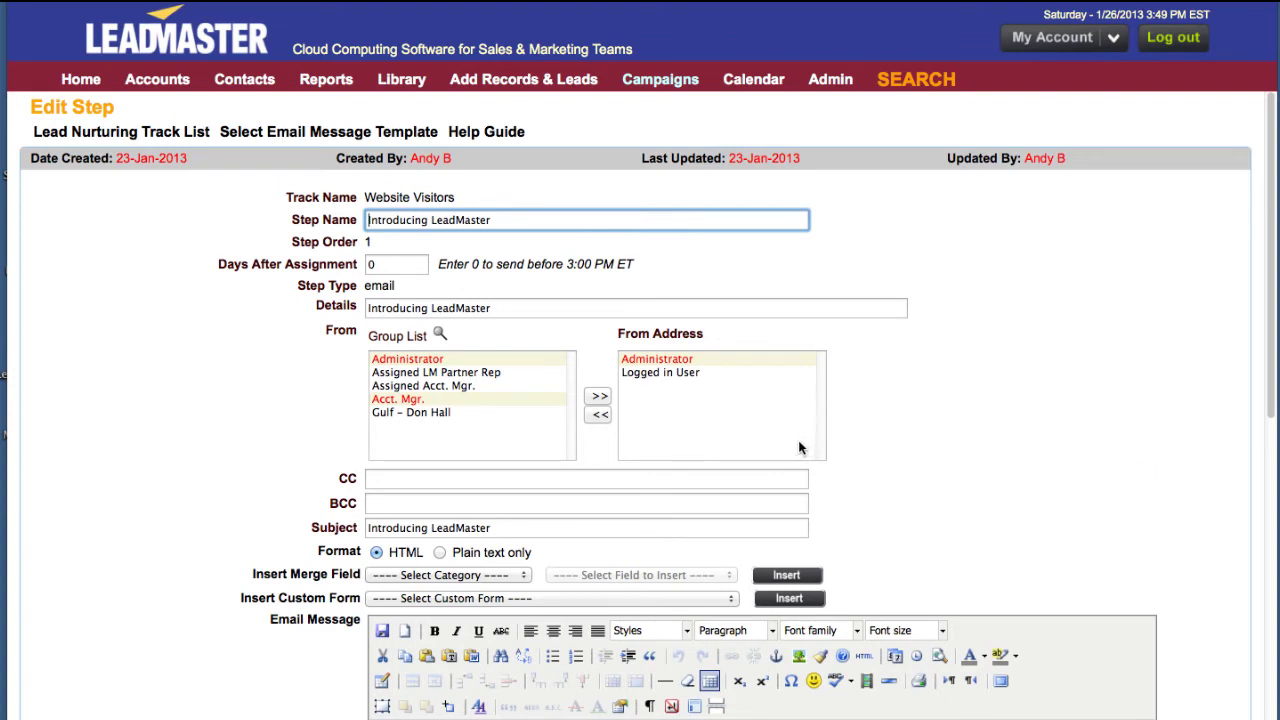
click(113, 133)
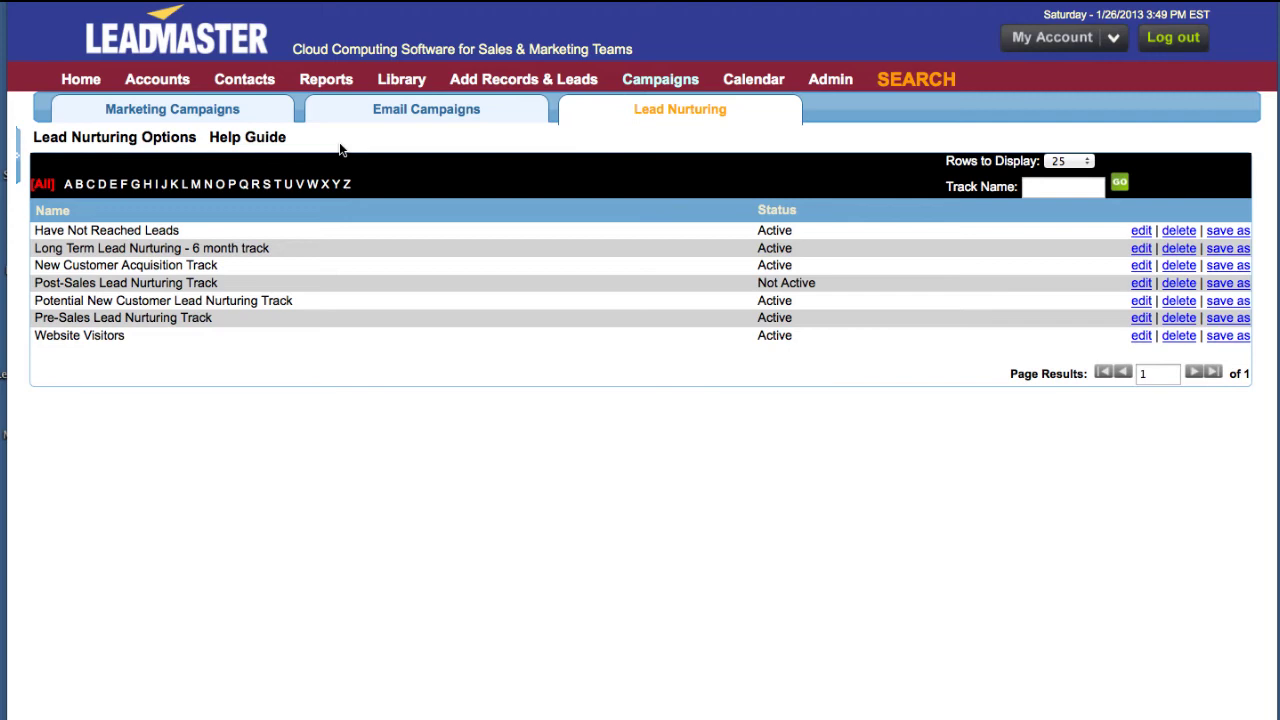
Choose Add Contacts To Lead Nurturing Track from the Lead Nurturing Options menu.
click(150, 140)
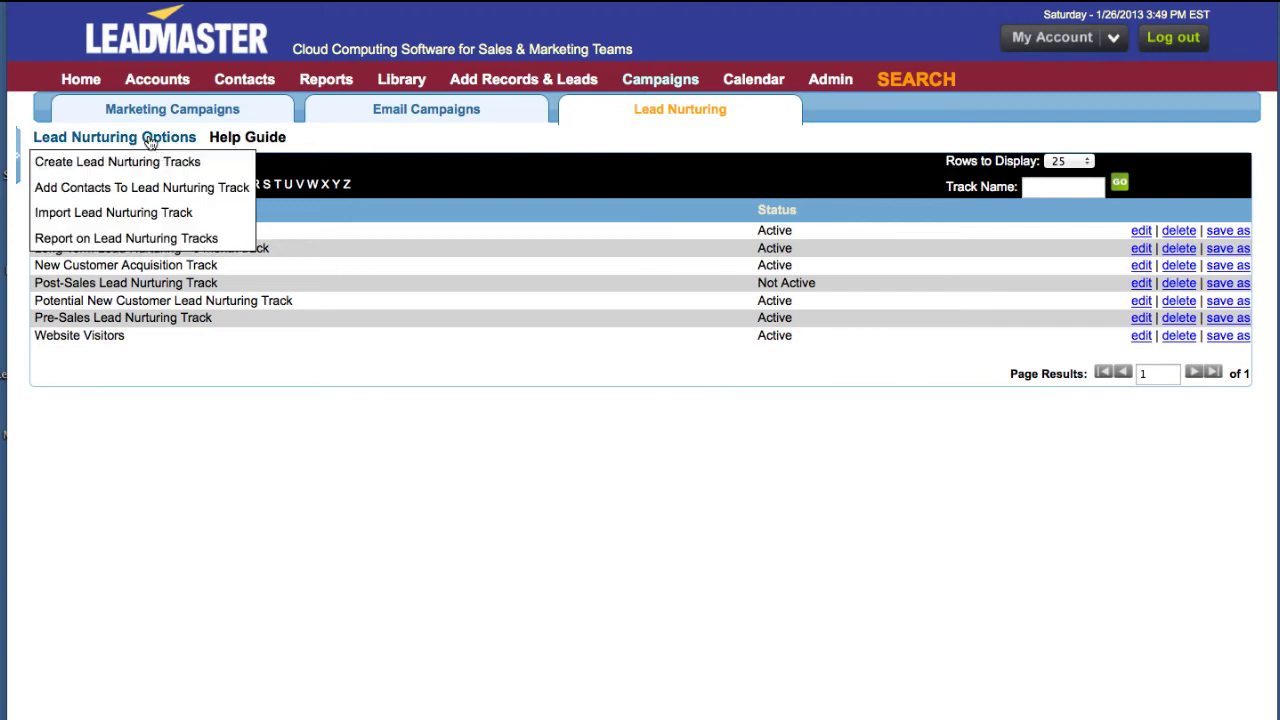
click(154, 190)
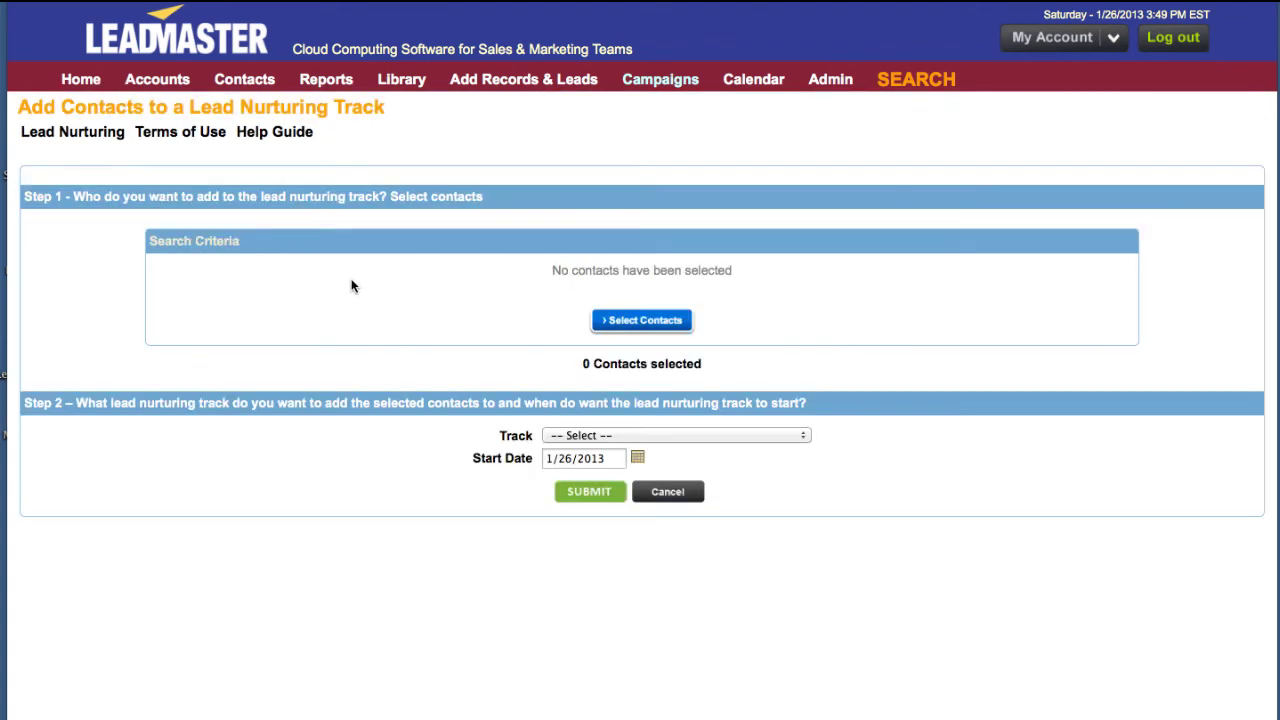
click(632, 322)
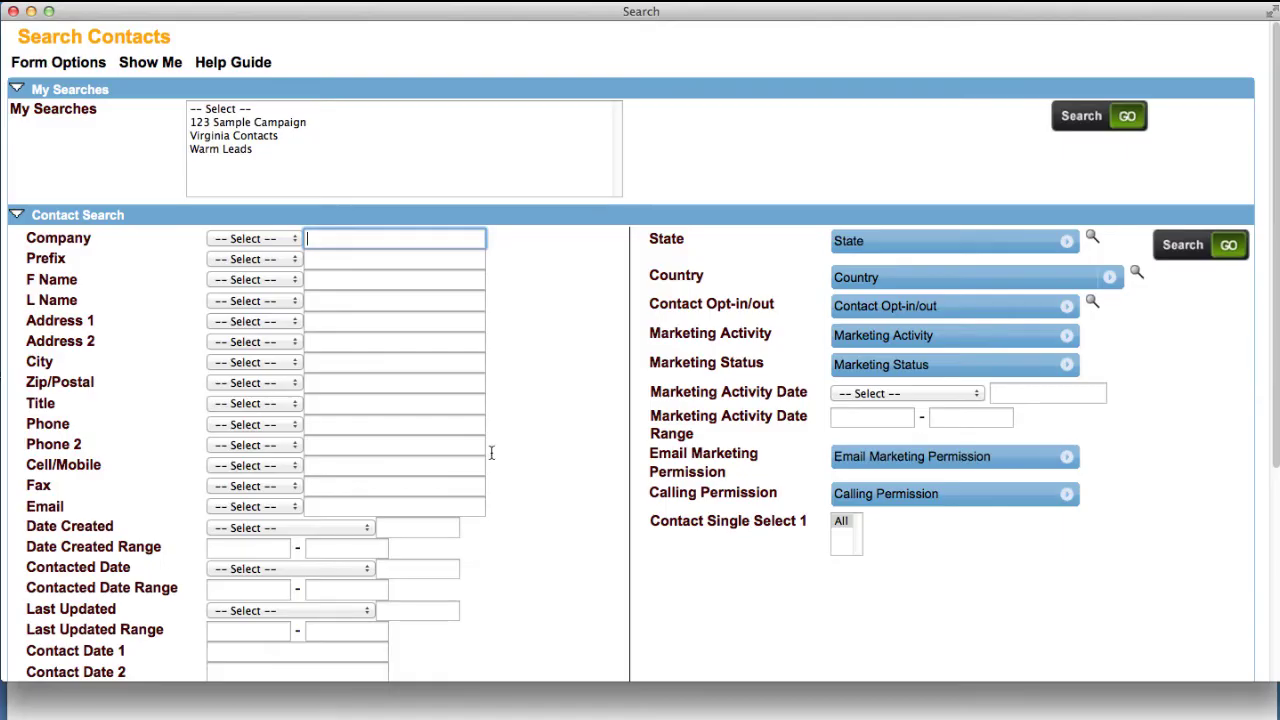
click(337, 507)
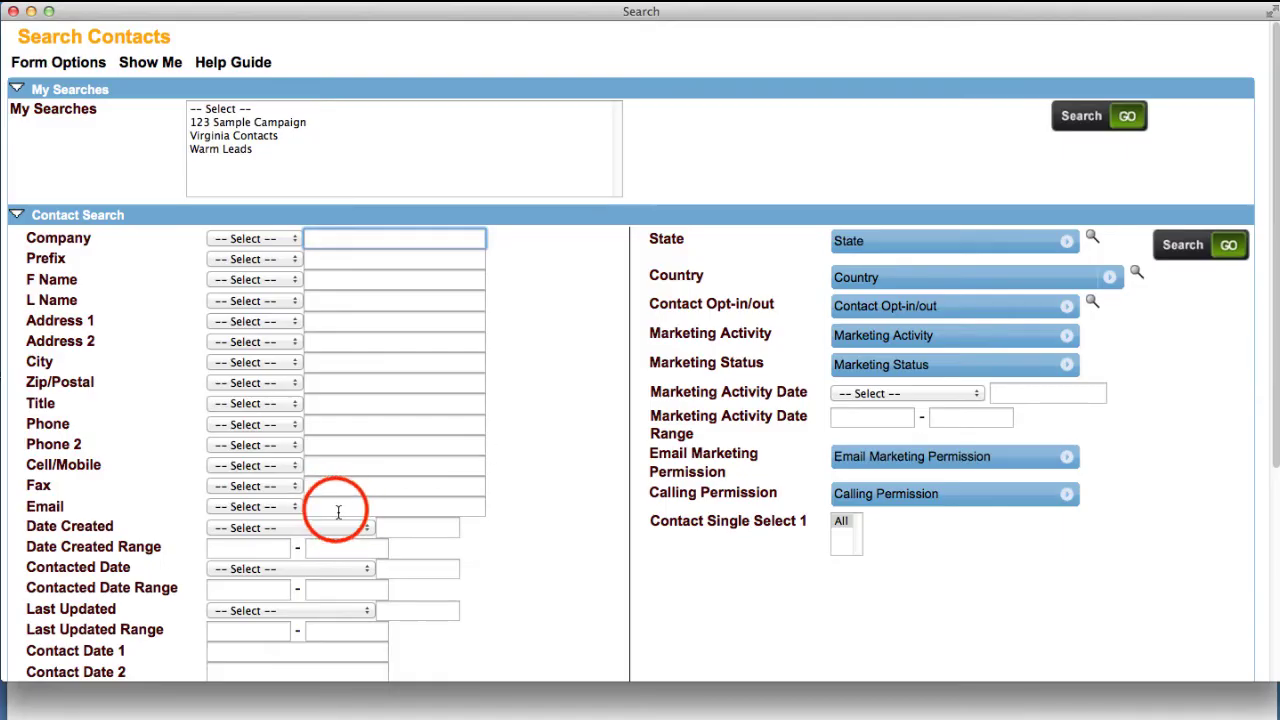
text(@leadmaster)
click(1213, 250)
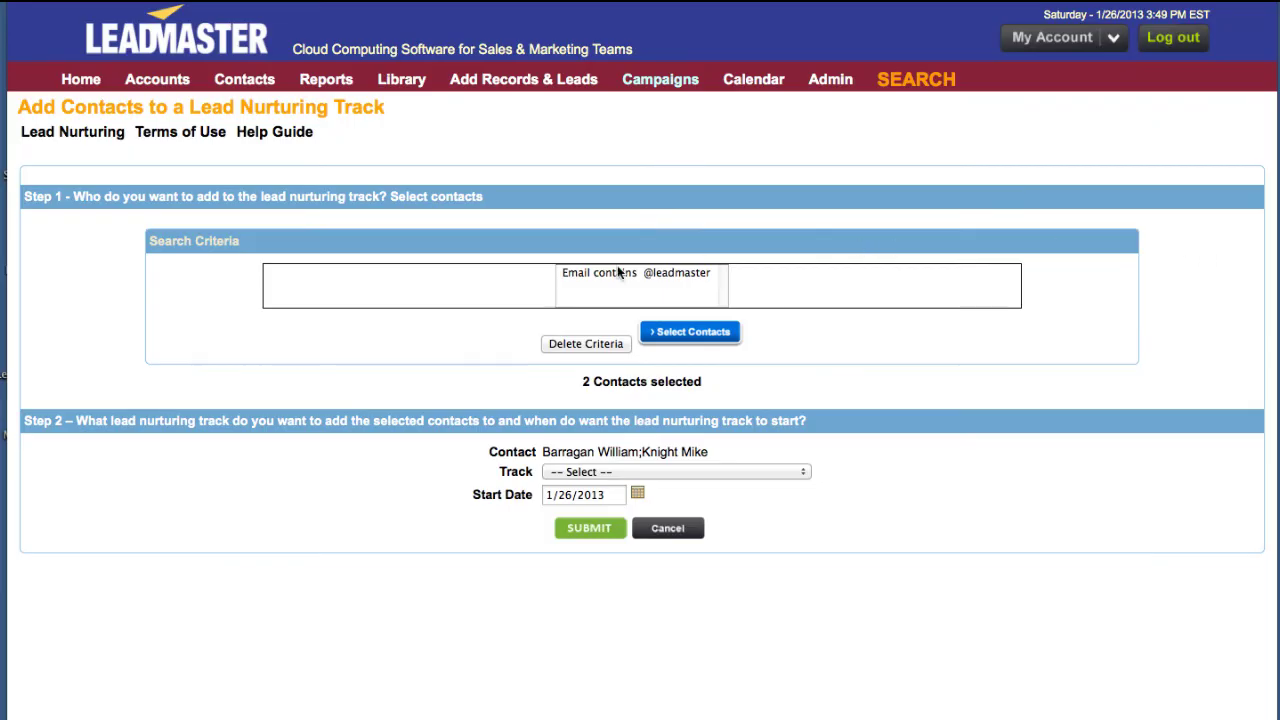
click(617, 272)
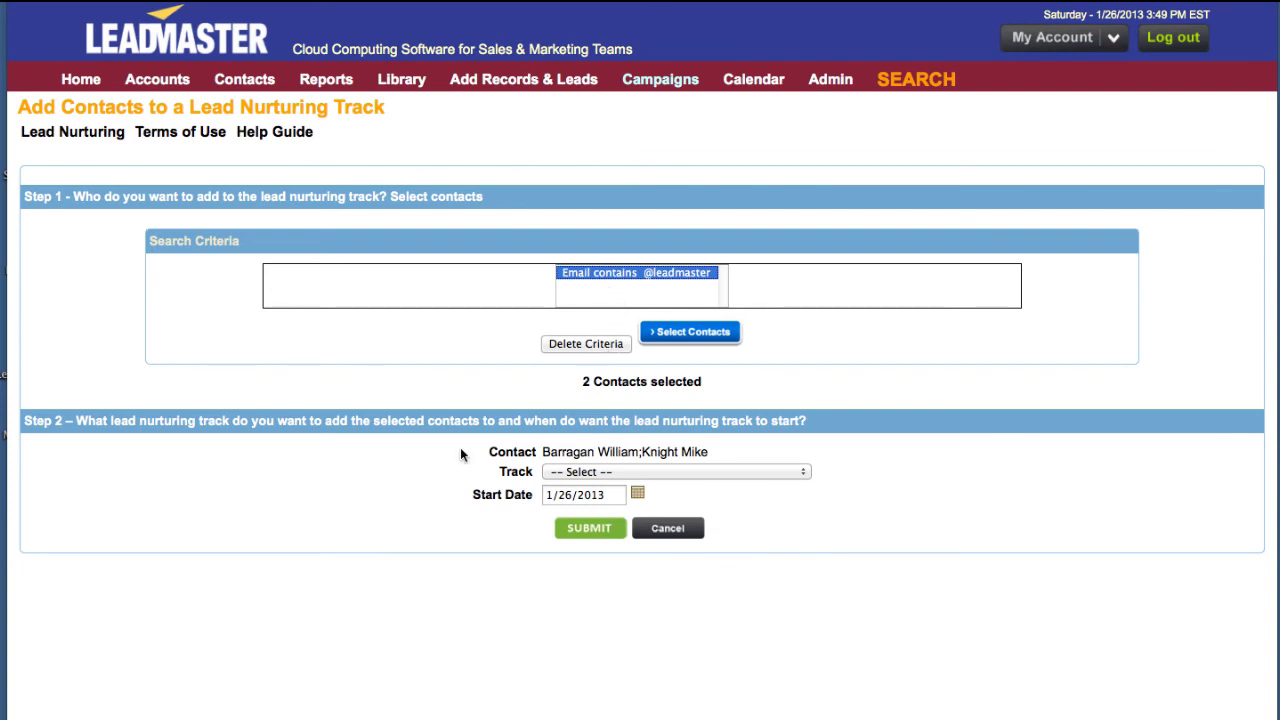
Submit the 2 contacts to the Website Visitors track starting 1/26/2013 and highlight 'Contacts added.'.
click(645, 476)
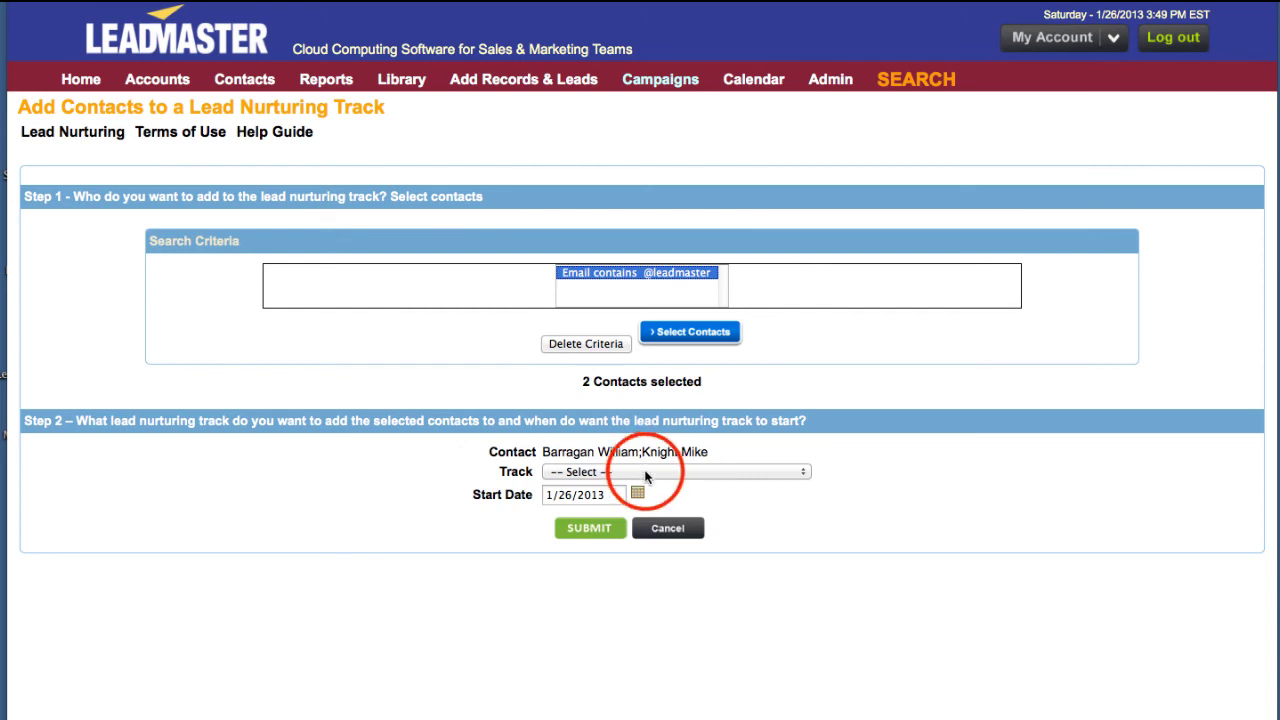
click(646, 570)
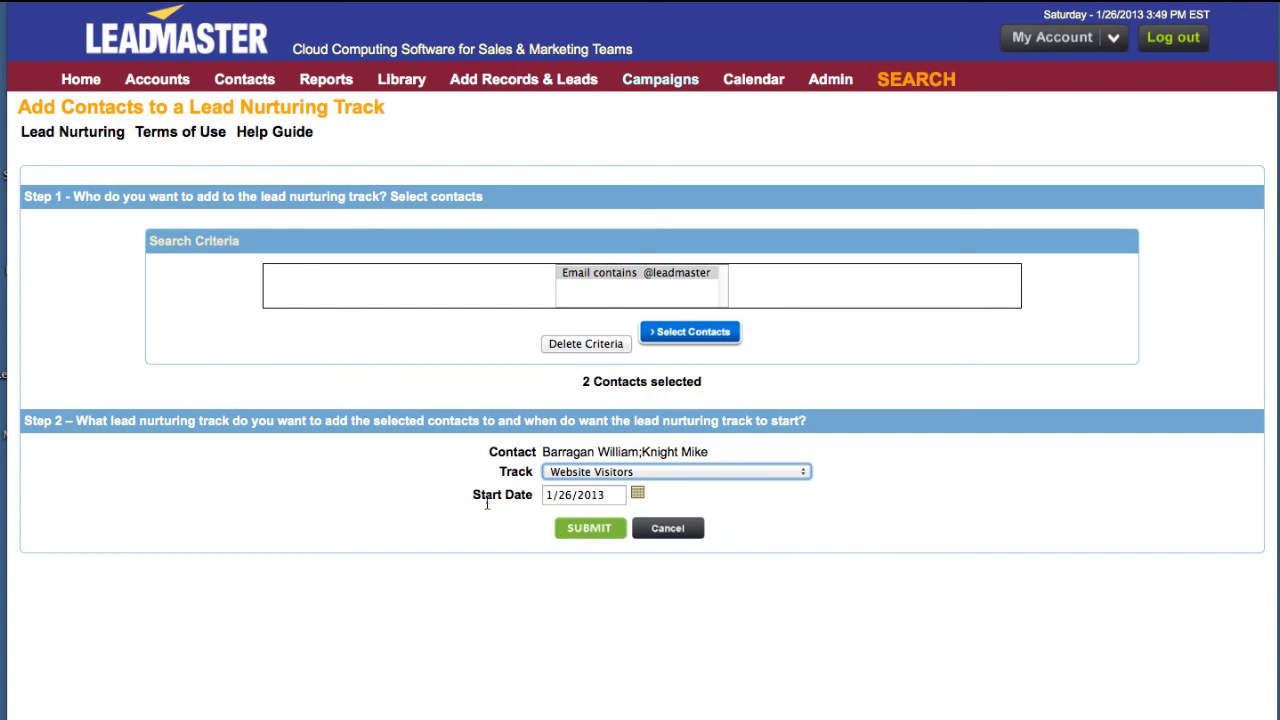
drag(484, 494, 536, 496)
click(535, 499)
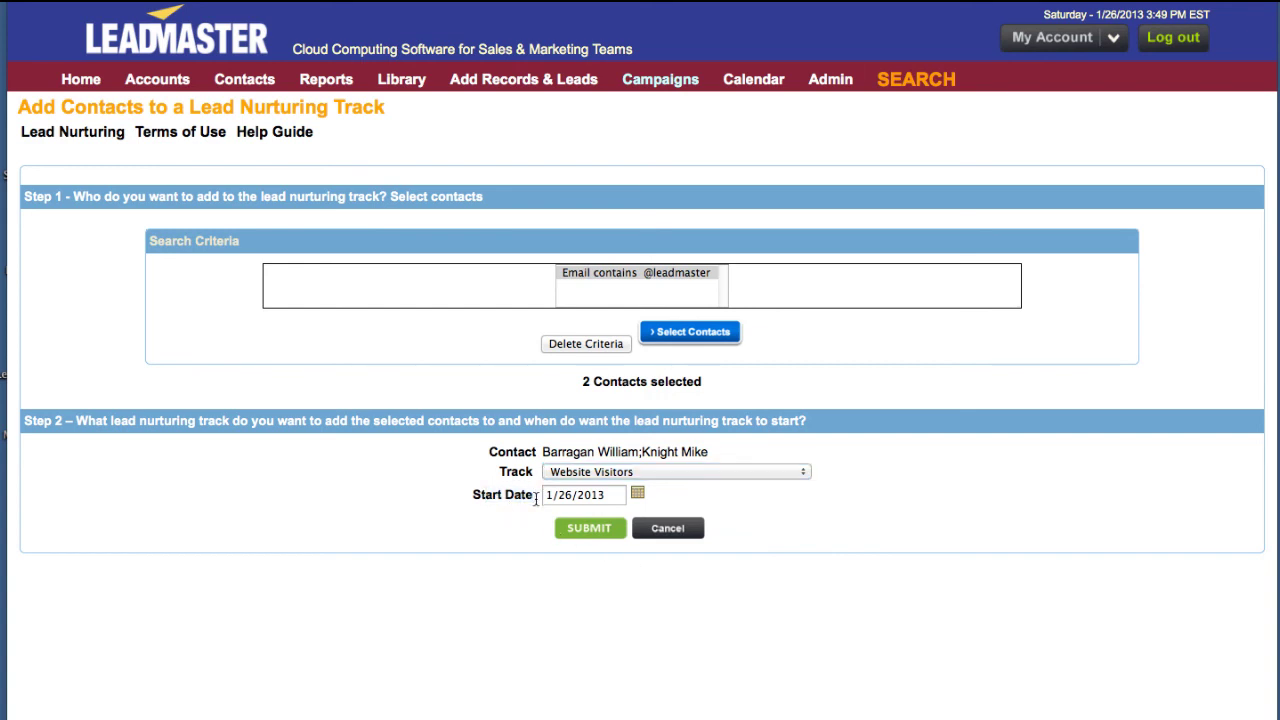
click(595, 531)
click(602, 163)
drag(586, 174, 726, 187)
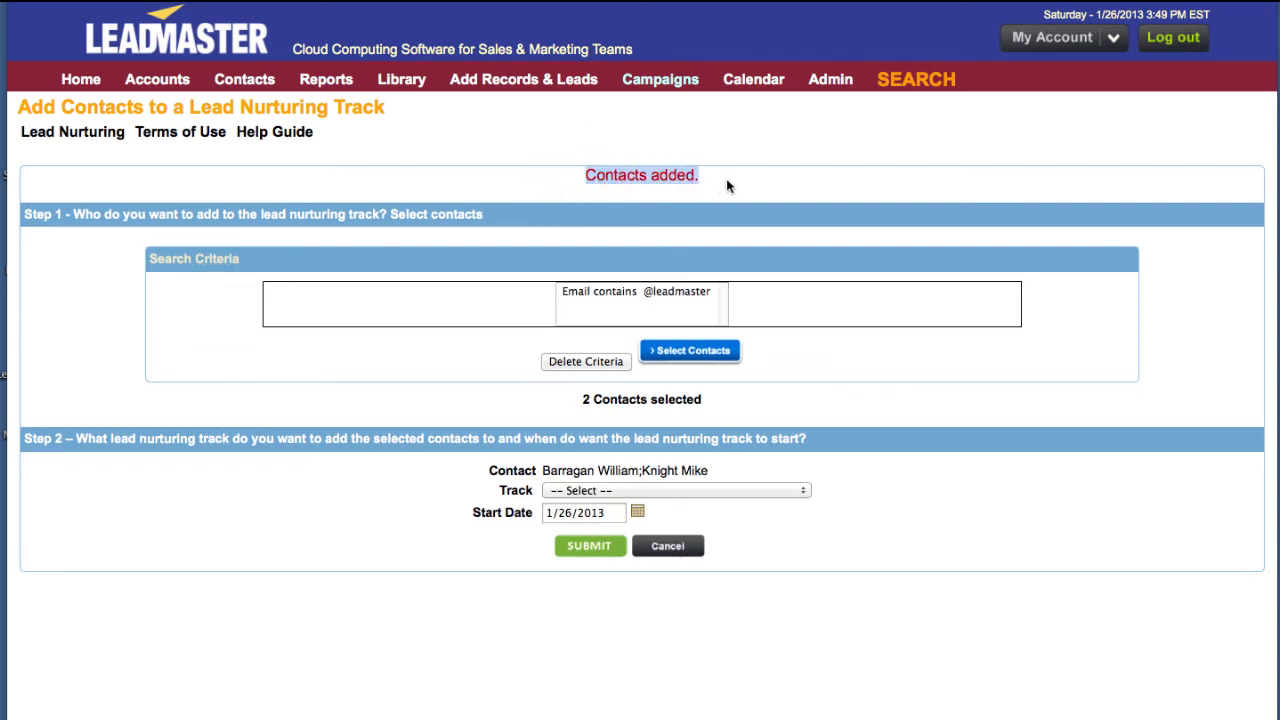